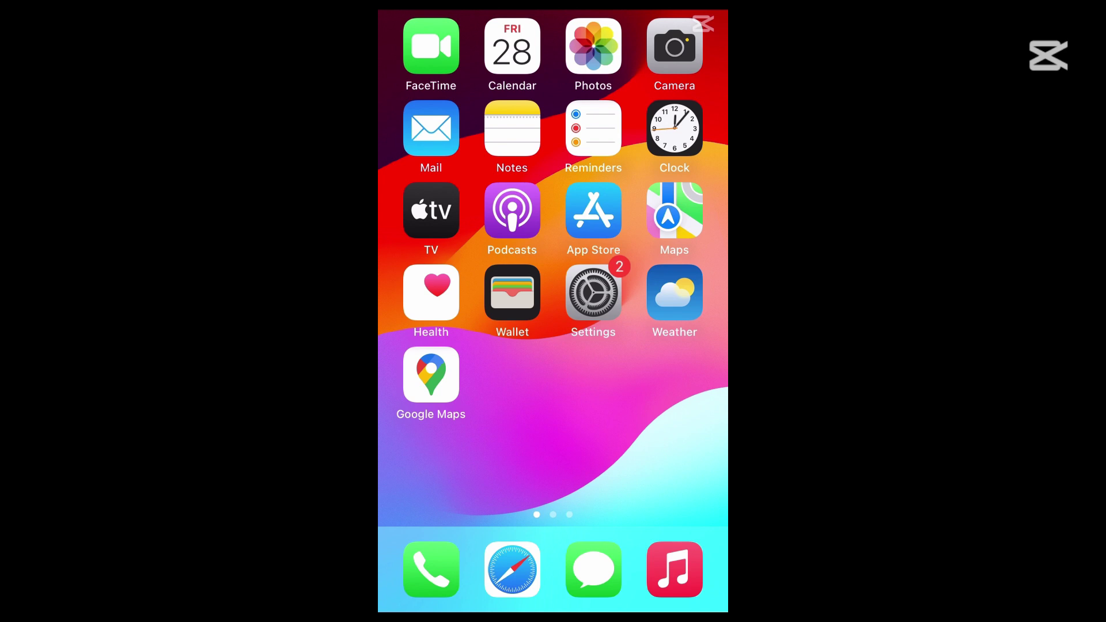
Launch Google Maps on the iPhone and open Your timeline from the account menu
{"action": "left_click", "coordinate": [431, 374]}
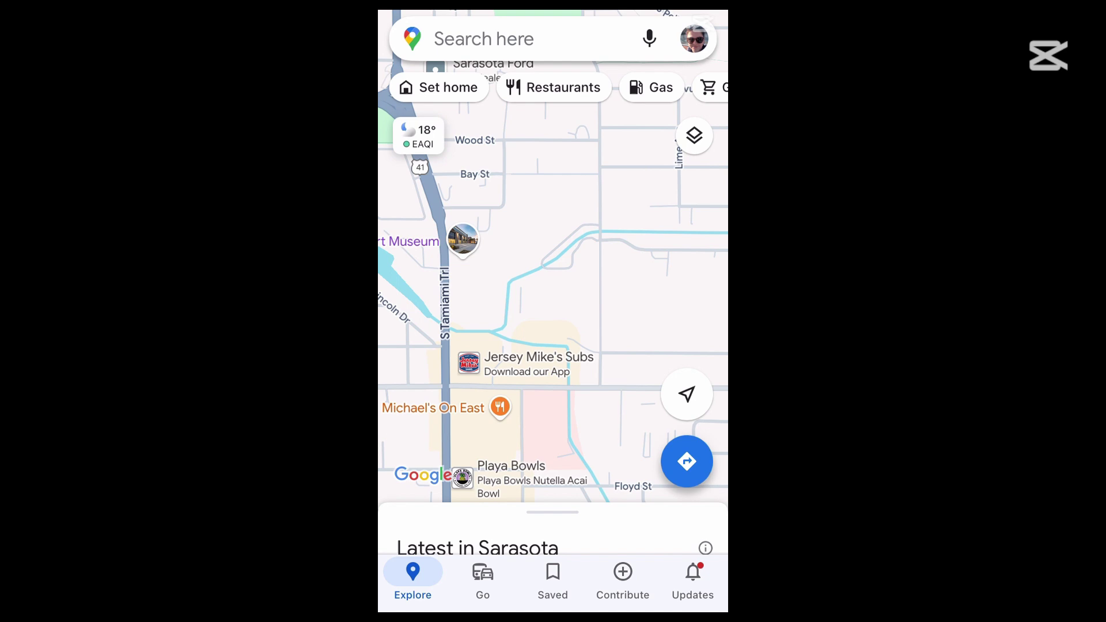
{"action": "left_click", "coordinate": [694, 38]}
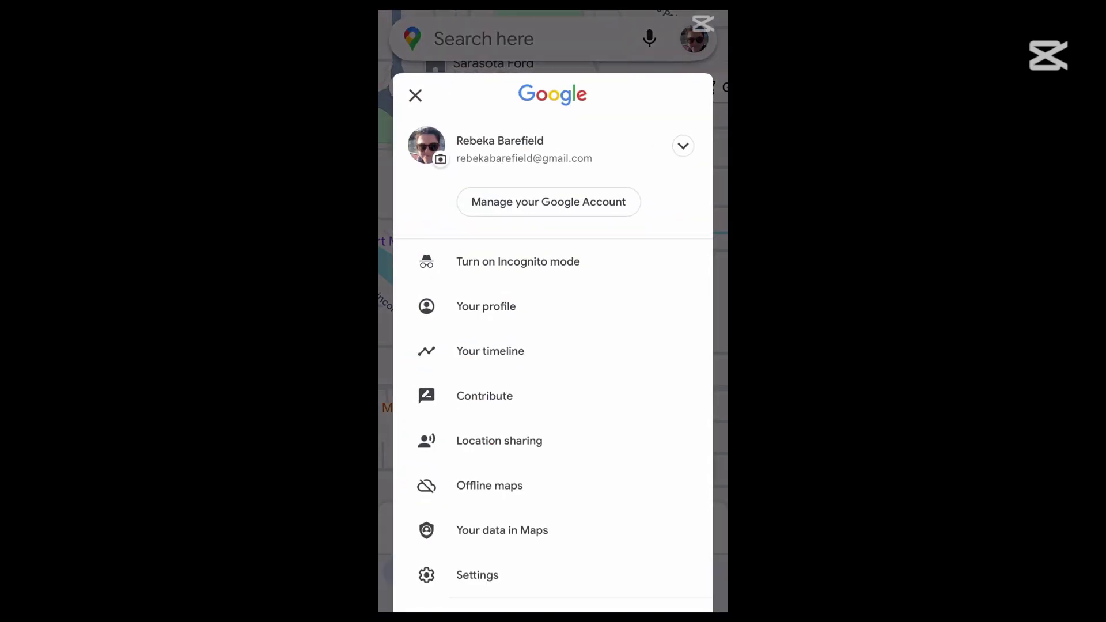
{"action": "left_click", "coordinate": [491, 351]}
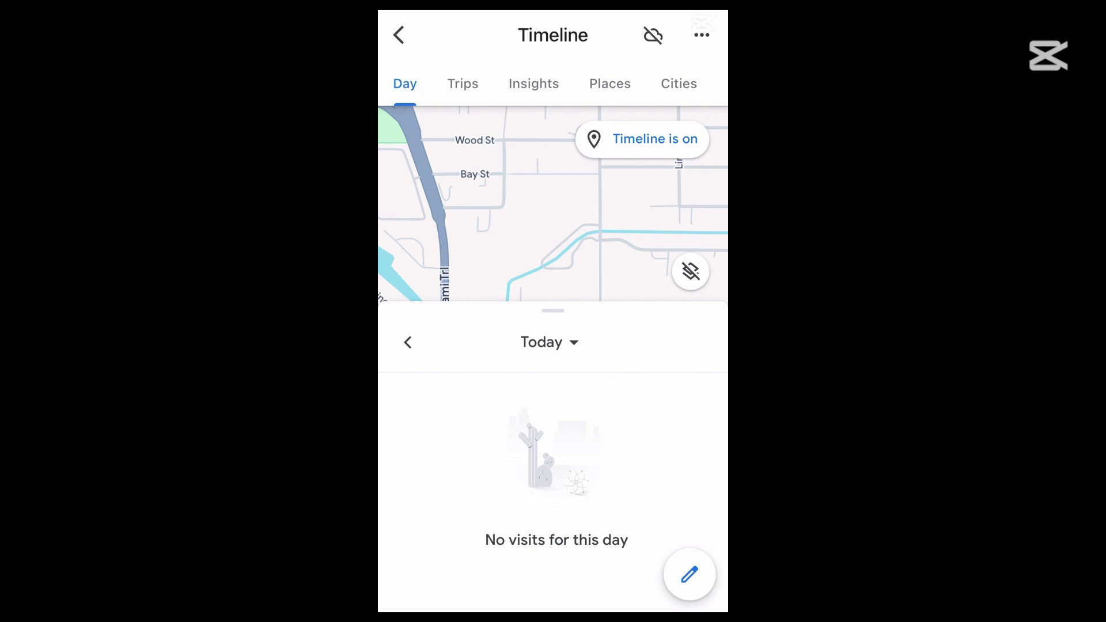
Open Location & privacy settings from the timeline's ⋯ menu to export Timeline data
{"action": "left_click", "coordinate": [702, 35]}
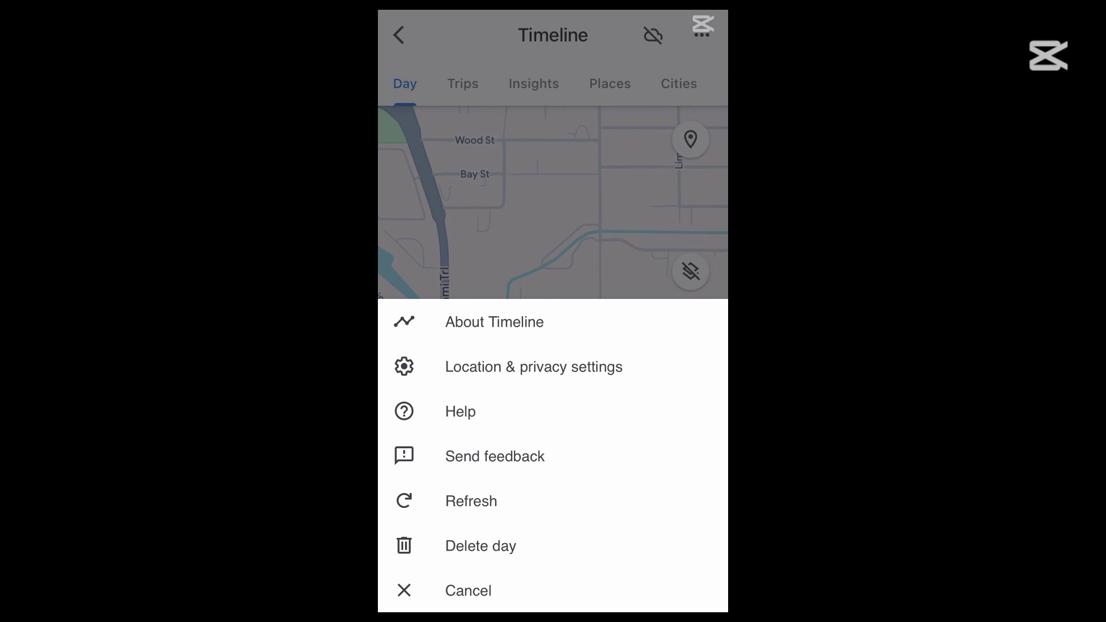
{"action": "left_click", "coordinate": [533, 367]}
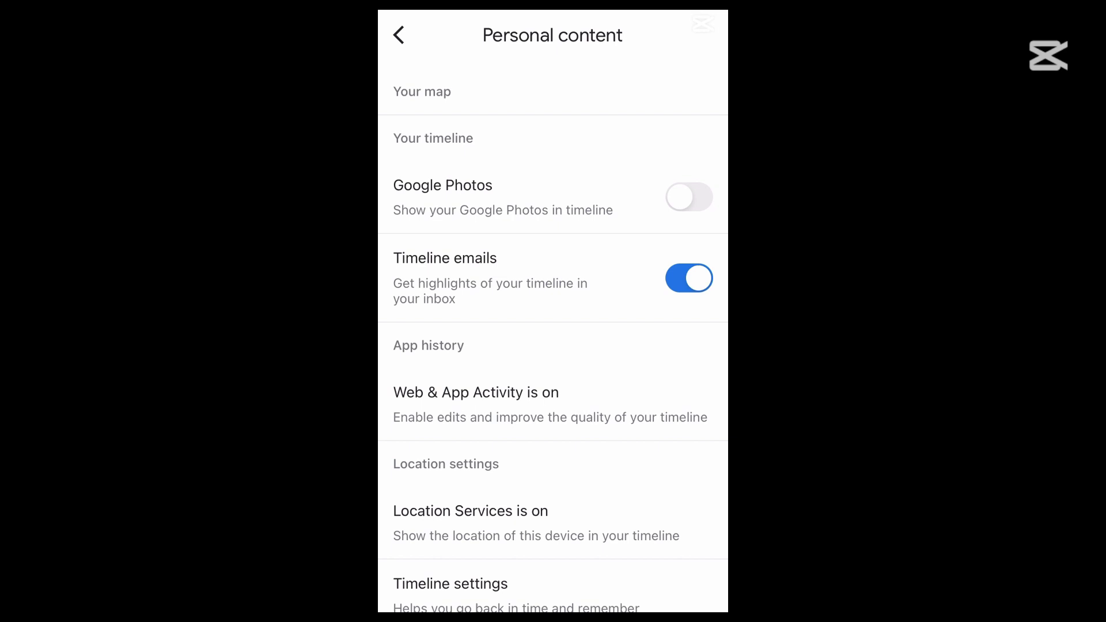
{"action": "scroll", "coordinate": [553, 338], "scroll_direction": "down", "scroll_amount": 1}
{"action": "scroll", "coordinate": [554, 337], "scroll_direction": "down", "scroll_amount": 3}
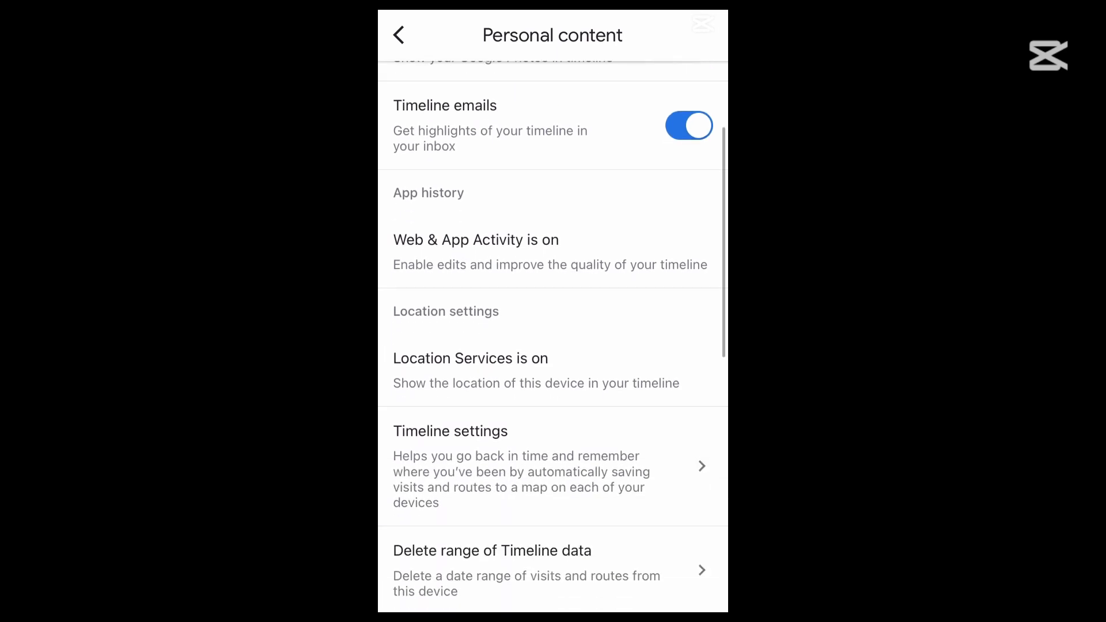
{"action": "scroll", "coordinate": [553, 338], "scroll_direction": "down", "scroll_amount": 3}
{"action": "scroll", "coordinate": [553, 337], "scroll_direction": "down", "scroll_amount": 2}
{"action": "scroll", "coordinate": [554, 337], "scroll_direction": "down", "scroll_amount": 3}
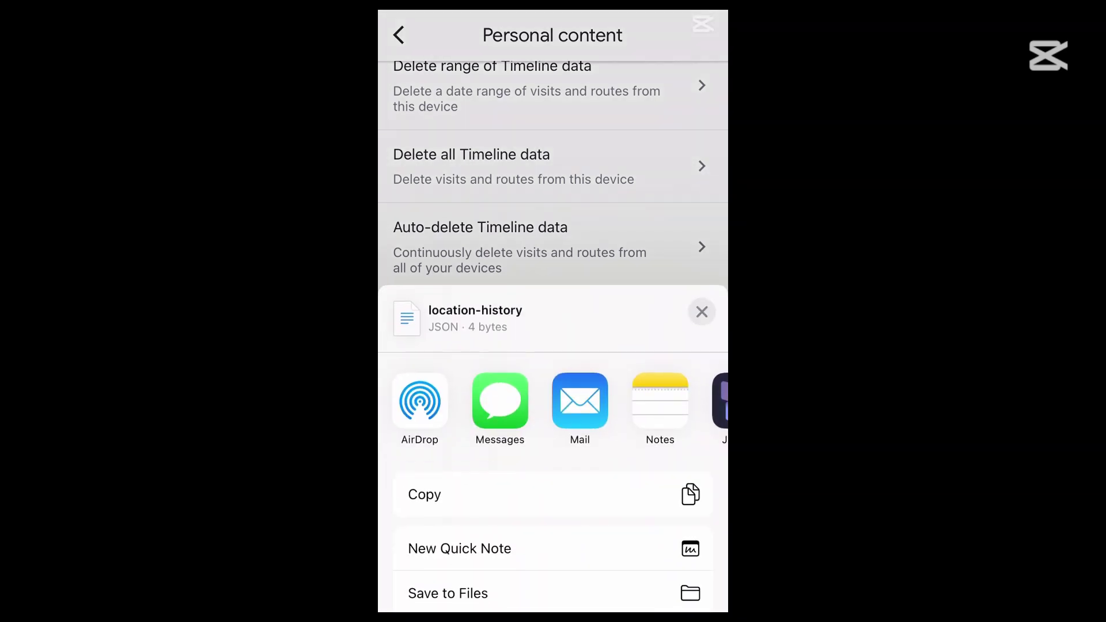
{"action": "scroll", "coordinate": [553, 401], "scroll_direction": "right", "scroll_amount": 3}
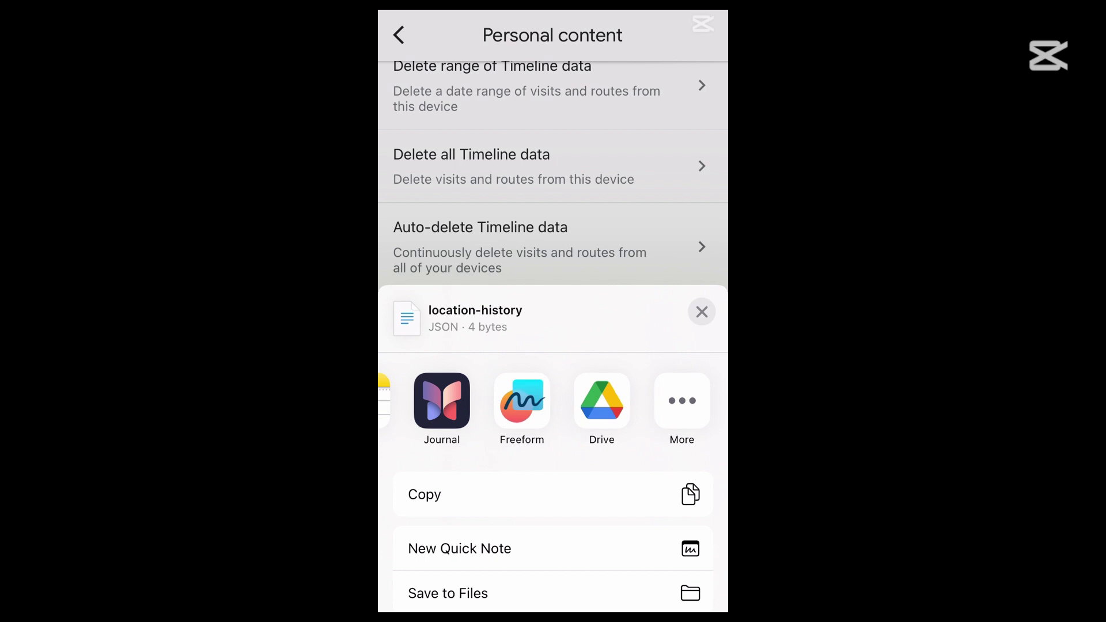
Show all apps for sharing the location-history file via More
{"action": "left_click", "coordinate": [685, 401]}
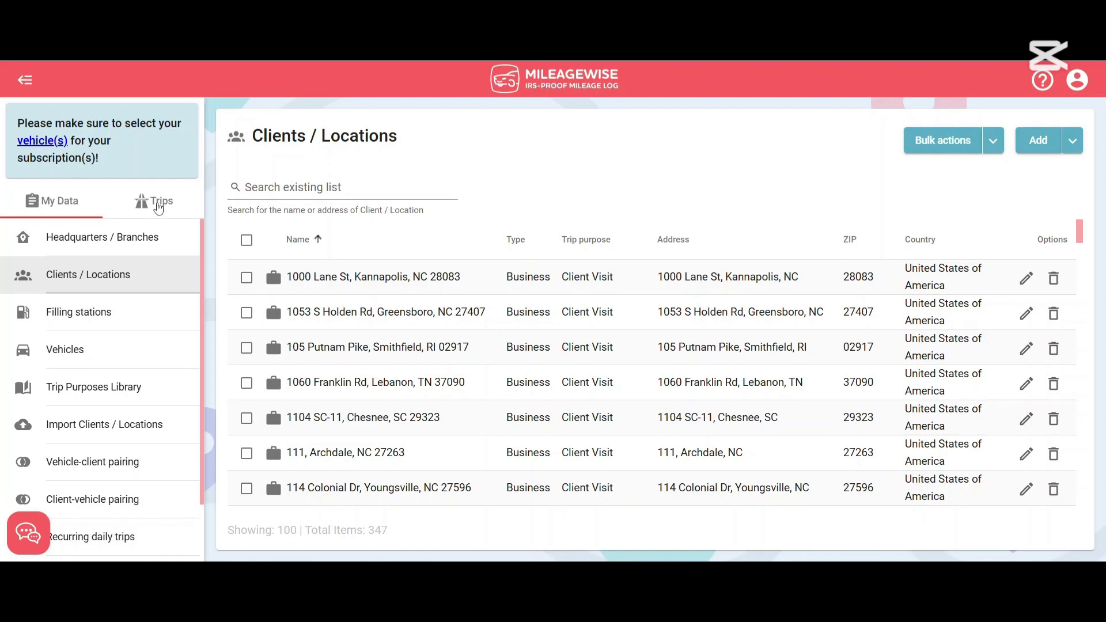
{"action": "left_click", "coordinate": [157, 208]}
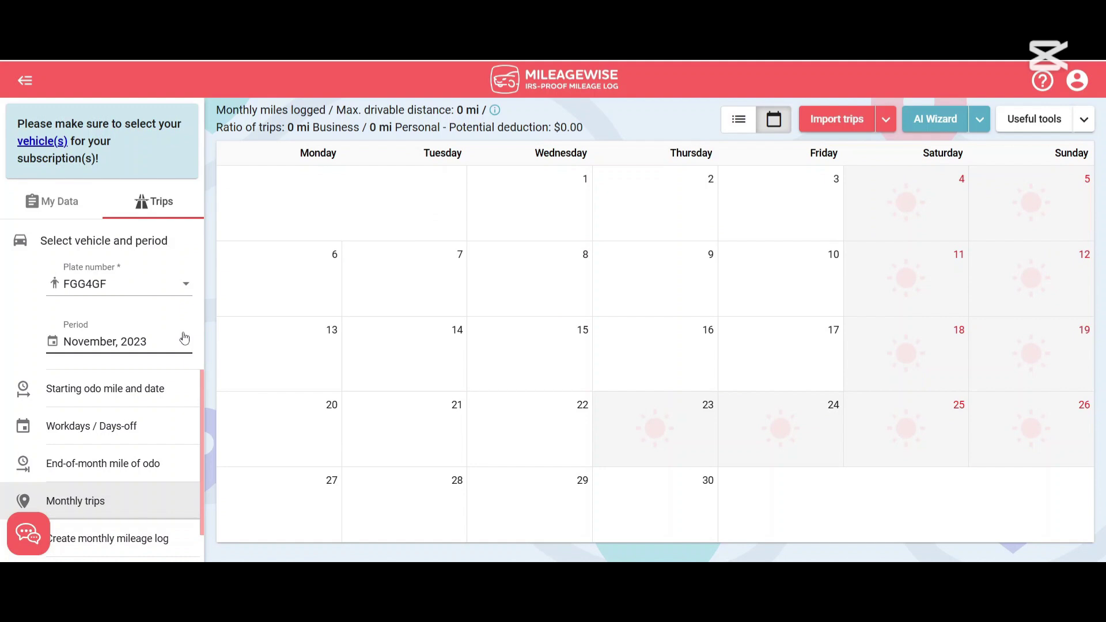
{"action": "left_click", "coordinate": [868, 124]}
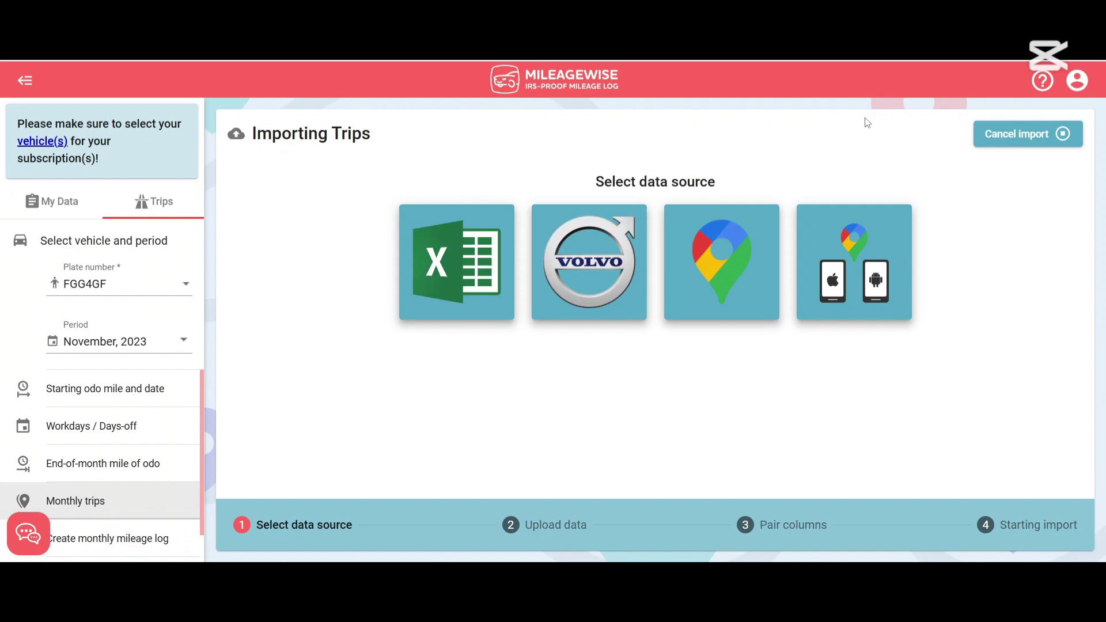
Choose Google Maps Timeline from mobiles and upload location-history.json from the Google Maps Timeline Import folder
{"action": "left_click", "coordinate": [850, 288]}
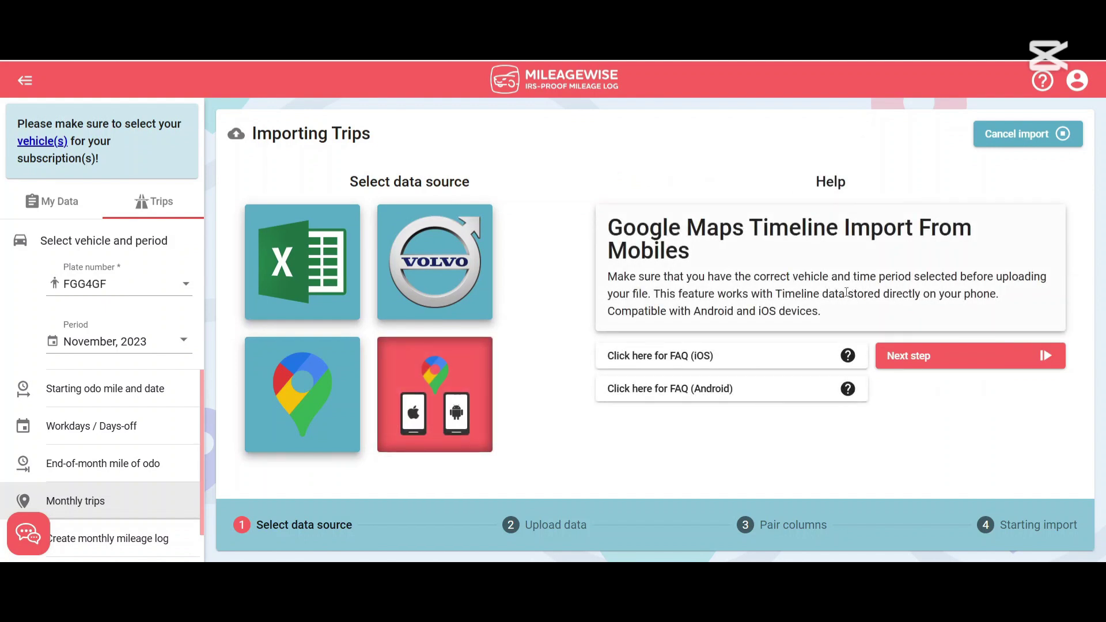
{"action": "left_click", "coordinate": [892, 366]}
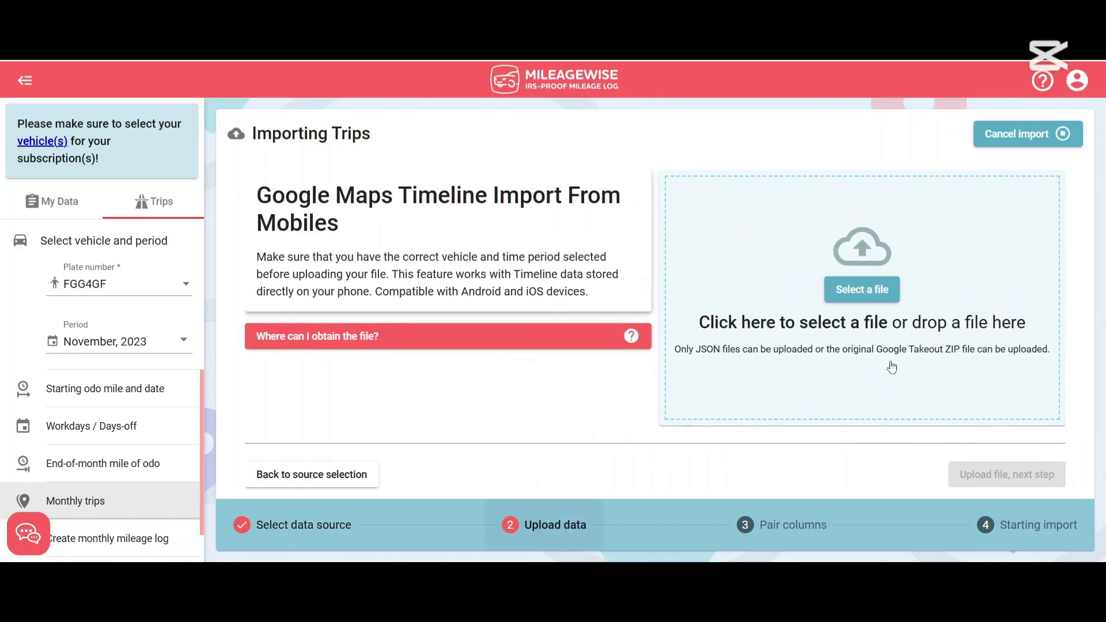
{"action": "left_click", "coordinate": [866, 296]}
{"action": "double_click", "coordinate": [255, 226]}
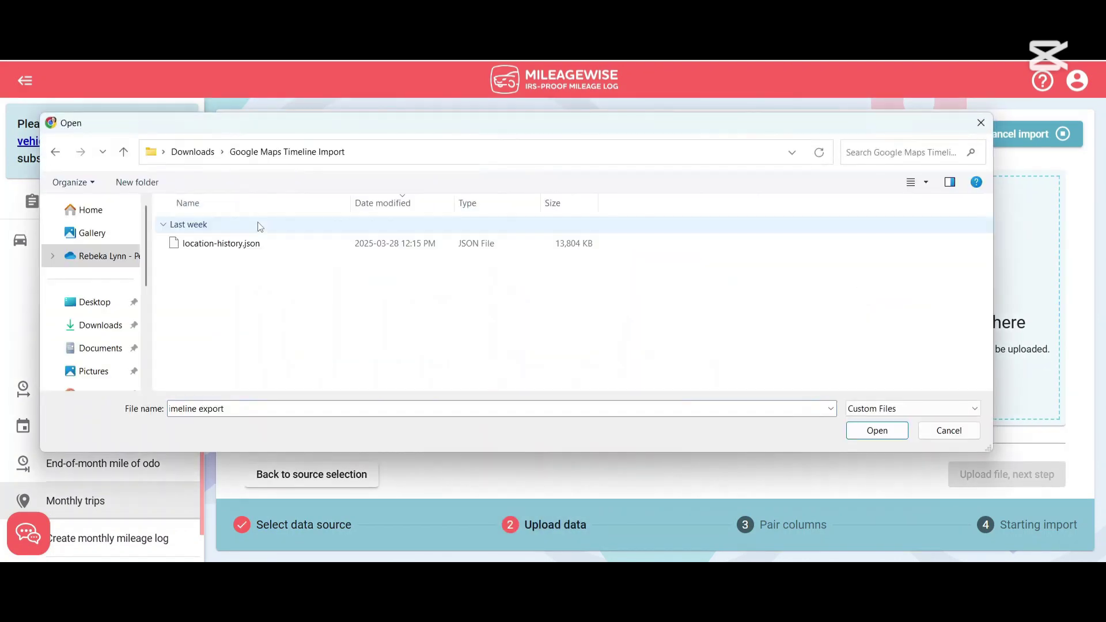
{"action": "left_click", "coordinate": [258, 245]}
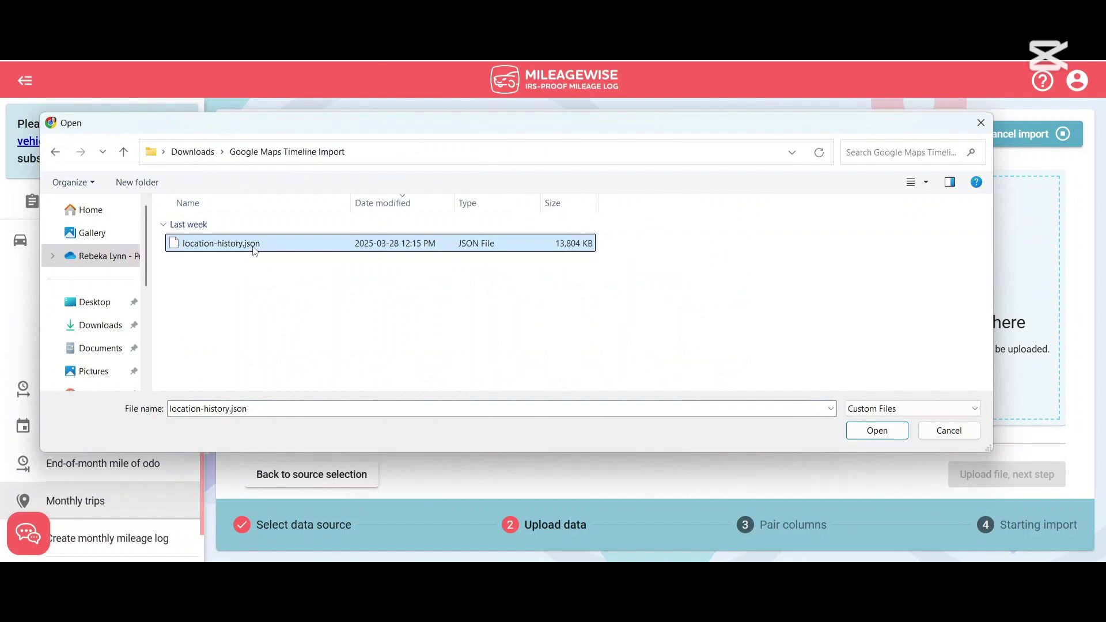
{"action": "left_click", "coordinate": [877, 431]}
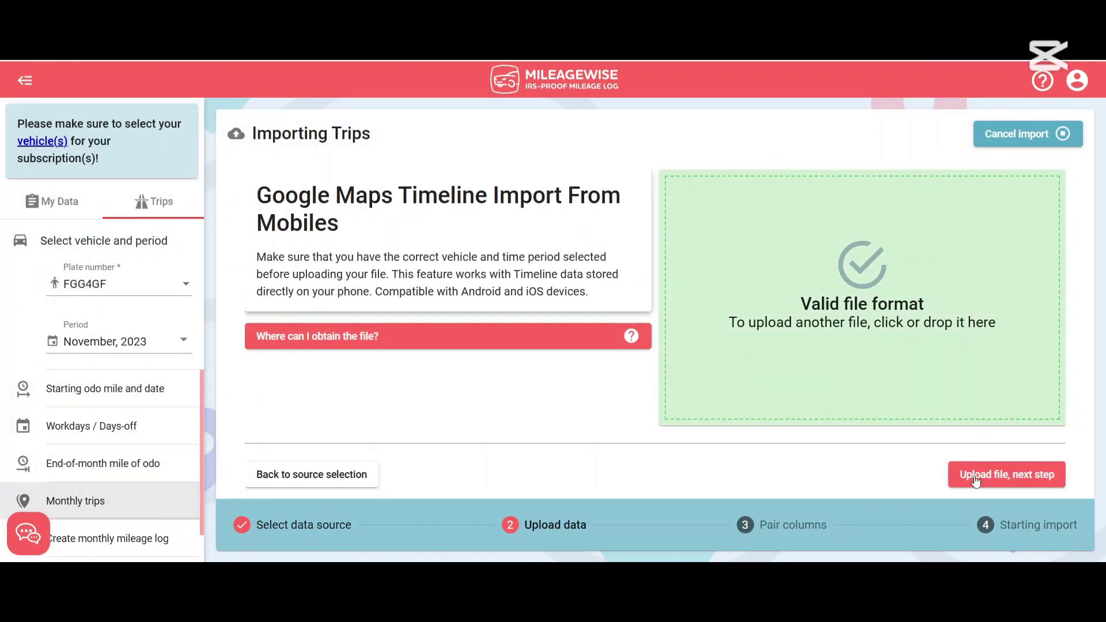
{"action": "left_click", "coordinate": [976, 482]}
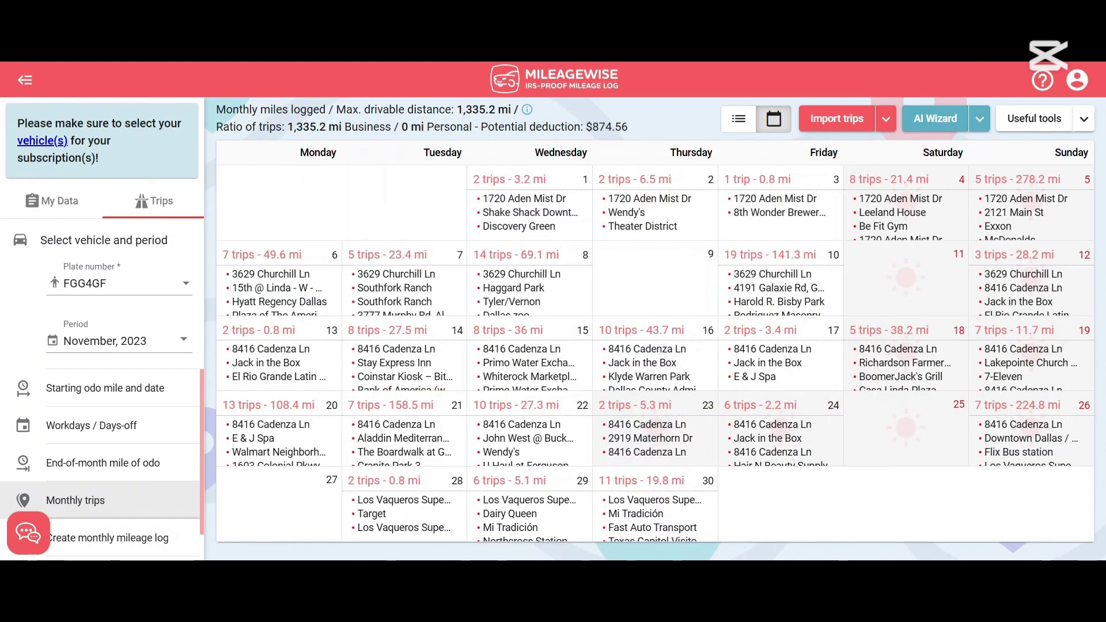
Open the Edit day log for Wednesday, 15 November 2023 after the import finishes
{"action": "left_click", "coordinate": [546, 363]}
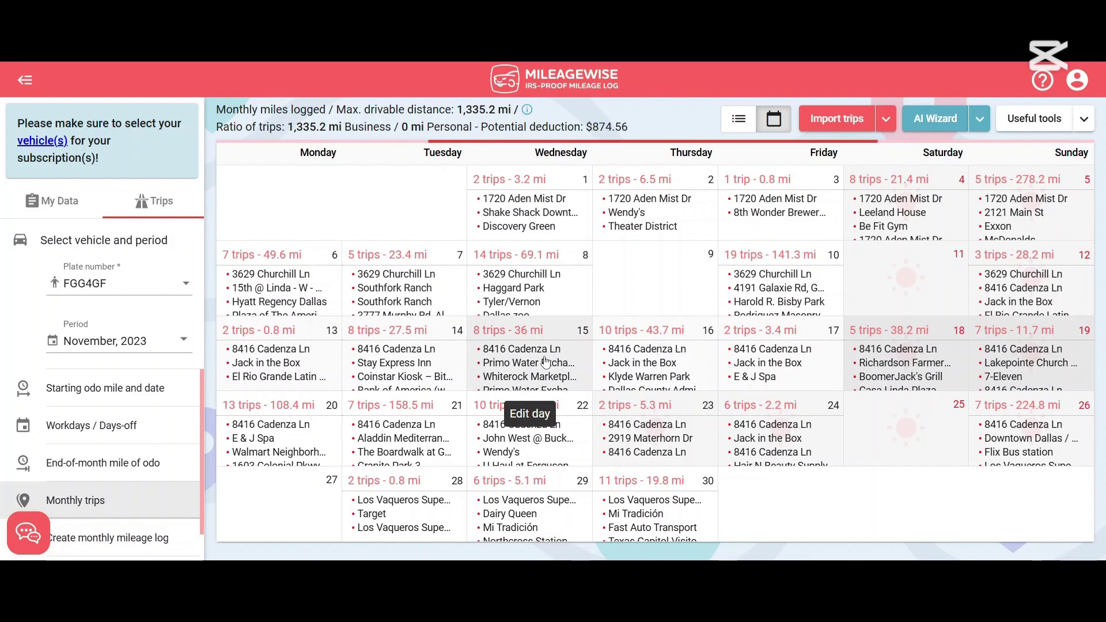
Check the Whiterock Marketplace trip's purpose options, then leave 15 November without saving changes
{"action": "left_click", "coordinate": [946, 296]}
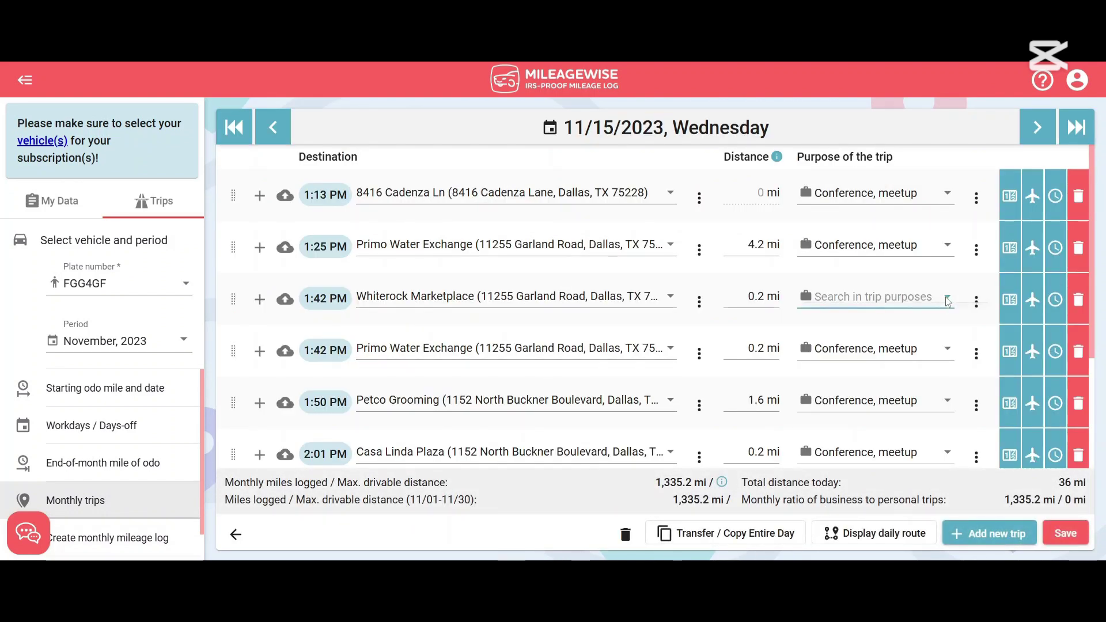
{"action": "scroll", "coordinate": [927, 343], "scroll_direction": "down", "scroll_amount": 3}
{"action": "scroll", "coordinate": [924, 346], "scroll_direction": "down", "scroll_amount": 2}
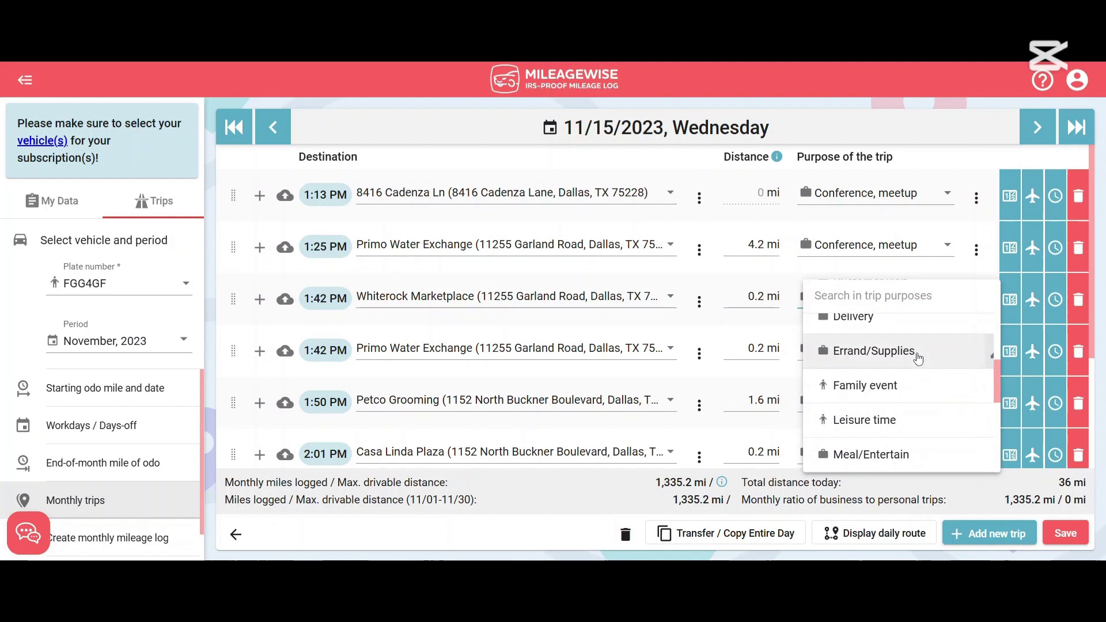
{"action": "scroll", "coordinate": [923, 350], "scroll_direction": "up", "scroll_amount": 4}
{"action": "scroll", "coordinate": [919, 360], "scroll_direction": "up", "scroll_amount": 2}
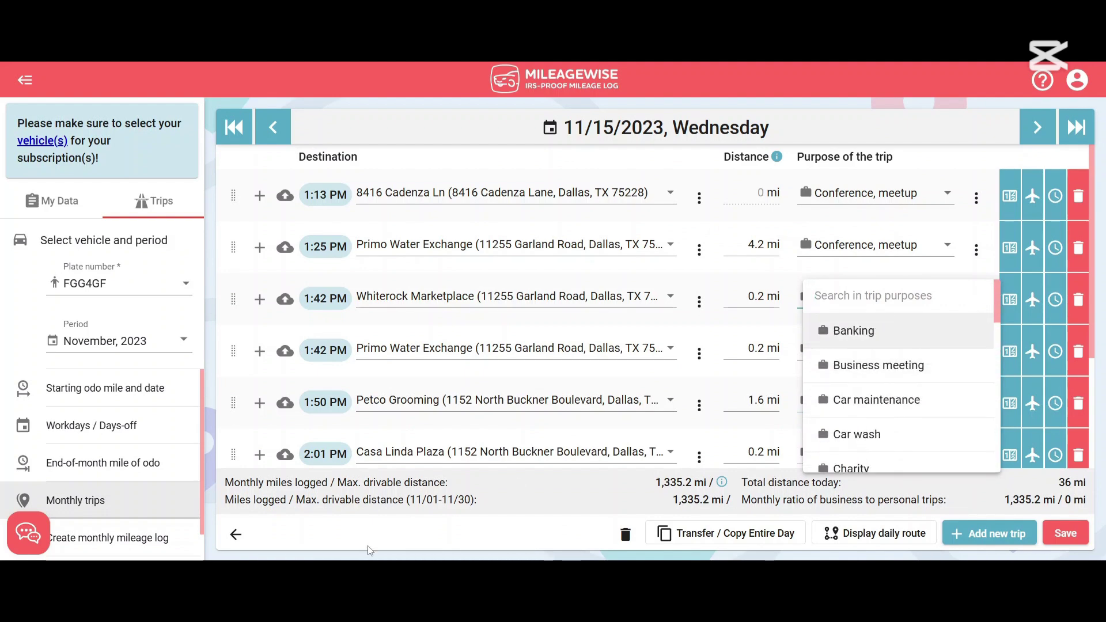
{"action": "left_click", "coordinate": [237, 535]}
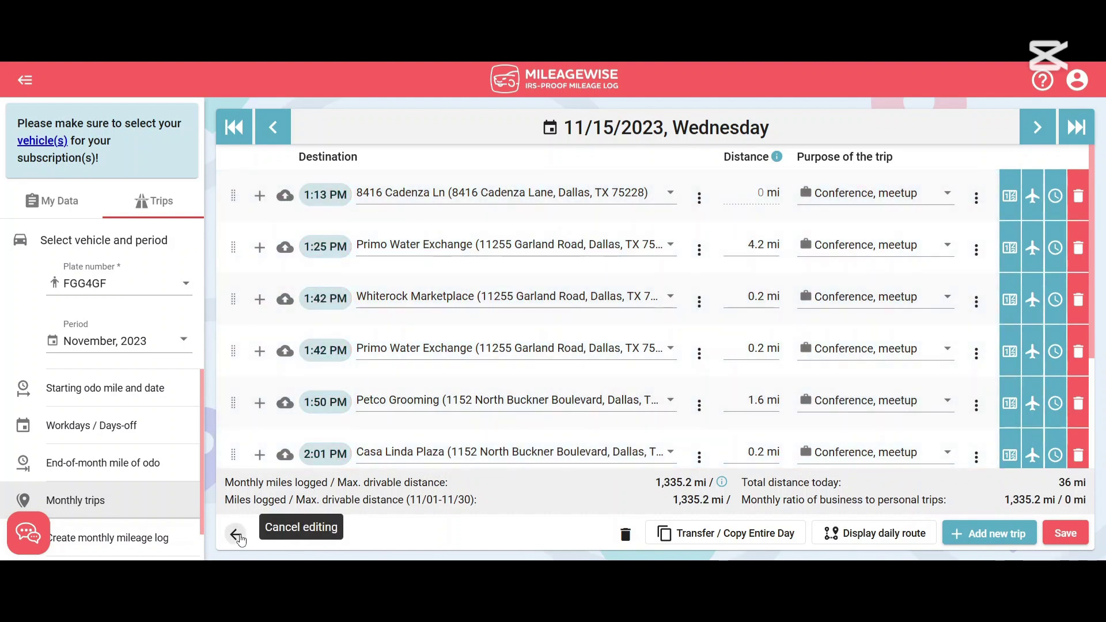
{"action": "left_click", "coordinate": [236, 536]}
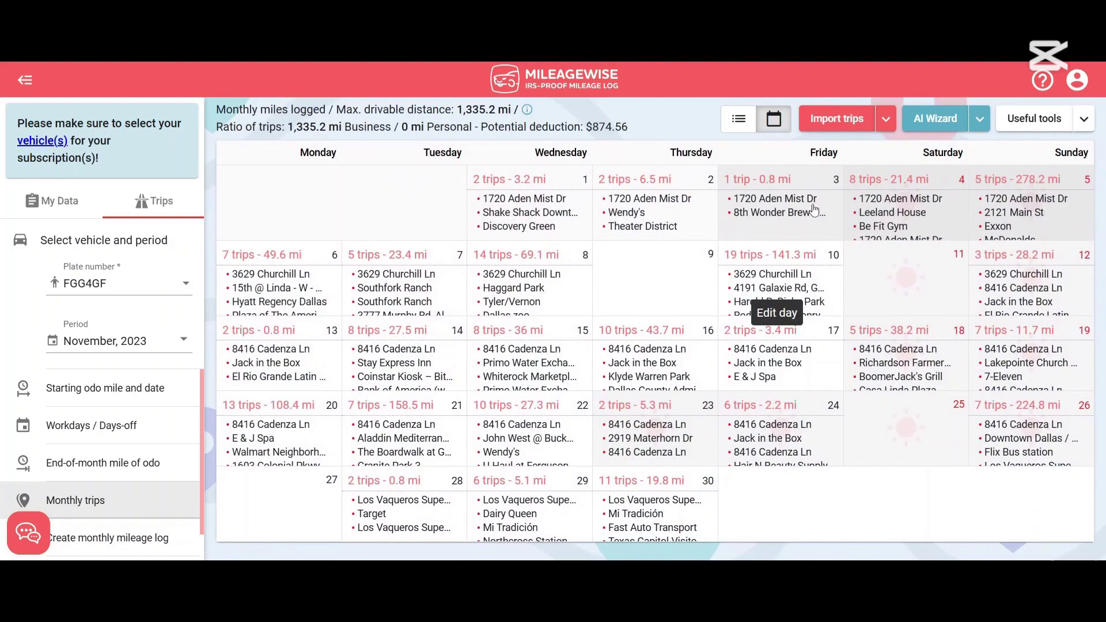
{"action": "left_click", "coordinate": [740, 122]}
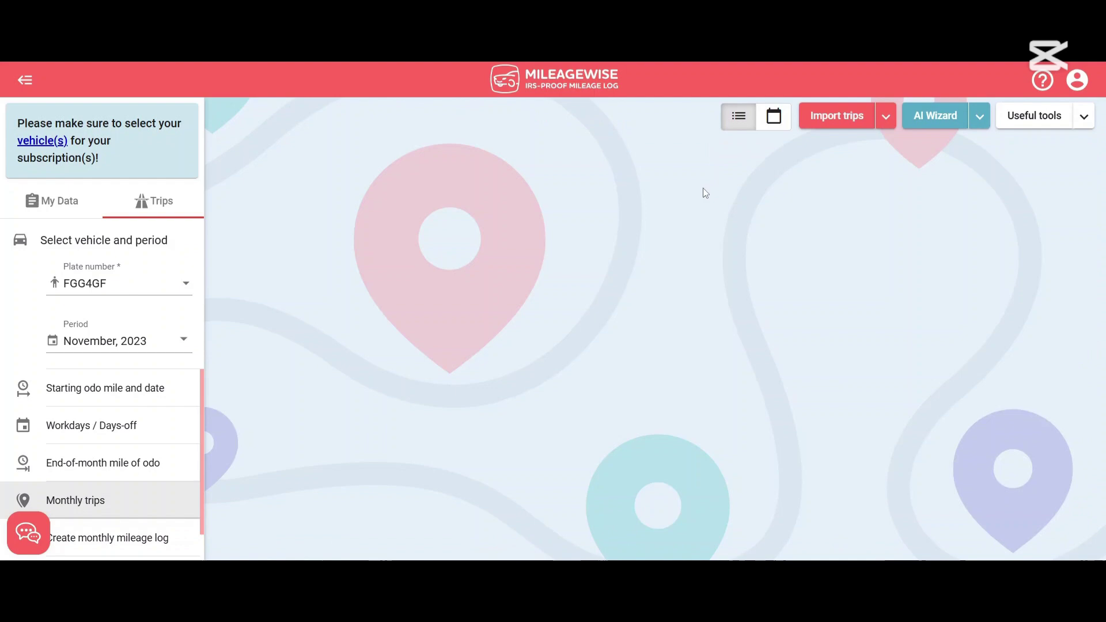
{"action": "scroll", "coordinate": [694, 277], "scroll_direction": "down", "scroll_amount": 5}
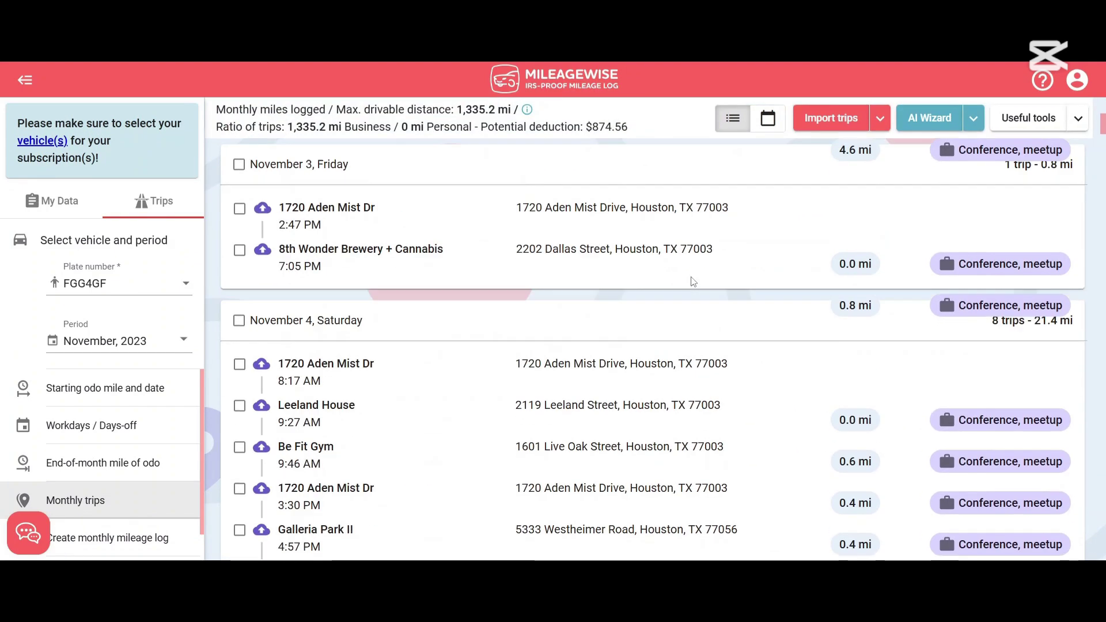
{"action": "scroll", "coordinate": [693, 282], "scroll_direction": "down", "scroll_amount": 1}
{"action": "scroll", "coordinate": [692, 281], "scroll_direction": "down", "scroll_amount": 3}
{"action": "scroll", "coordinate": [476, 324], "scroll_direction": "down", "scroll_amount": 5}
{"action": "scroll", "coordinate": [476, 323], "scroll_direction": "down", "scroll_amount": 1}
{"action": "scroll", "coordinate": [476, 328], "scroll_direction": "up", "scroll_amount": 6}
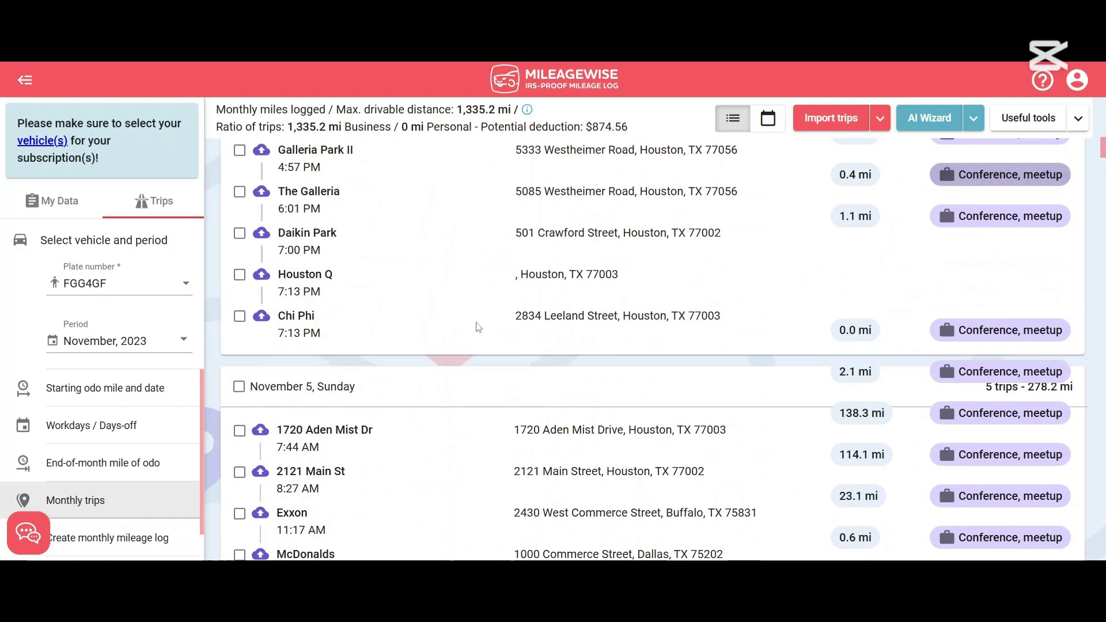
{"action": "scroll", "coordinate": [477, 327], "scroll_direction": "up", "scroll_amount": 5}
{"action": "scroll", "coordinate": [476, 323], "scroll_direction": "up", "scroll_amount": 4}
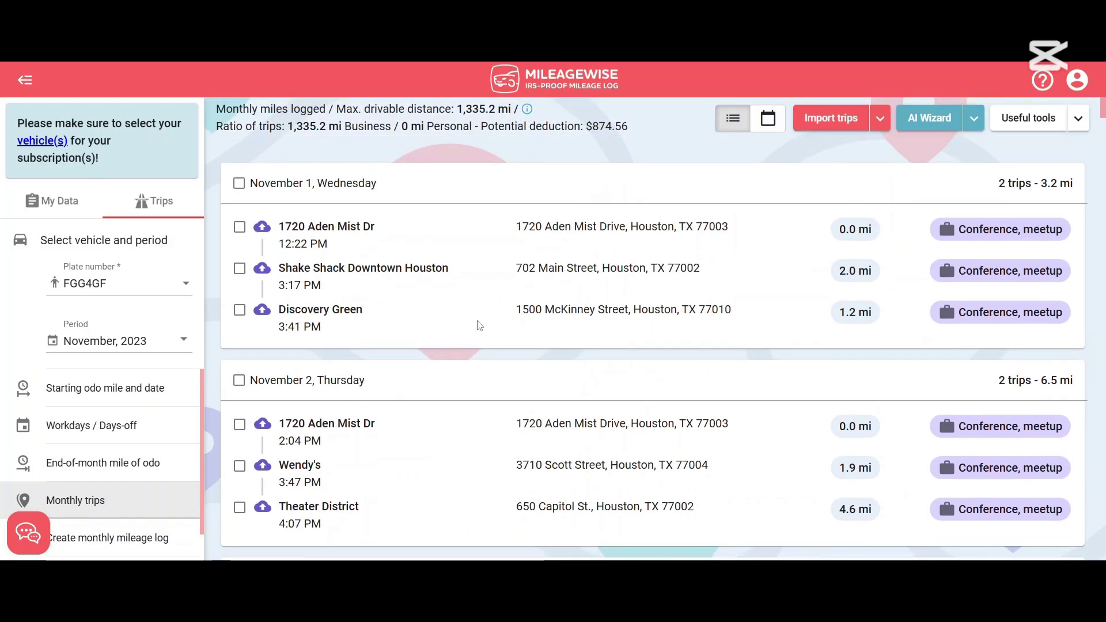
{"action": "left_click", "coordinate": [768, 121]}
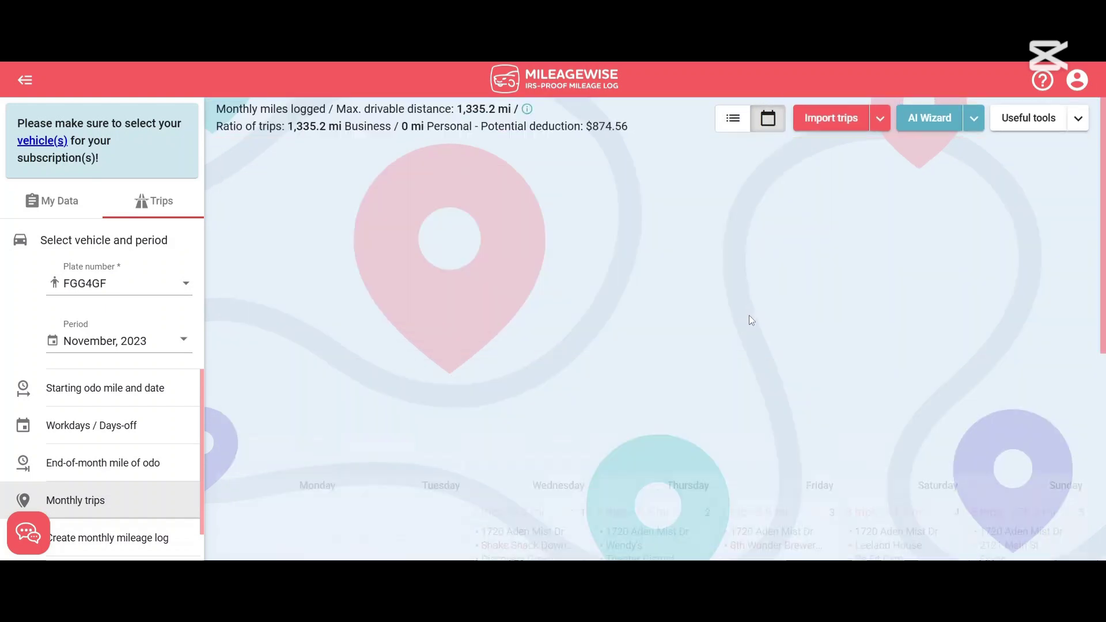